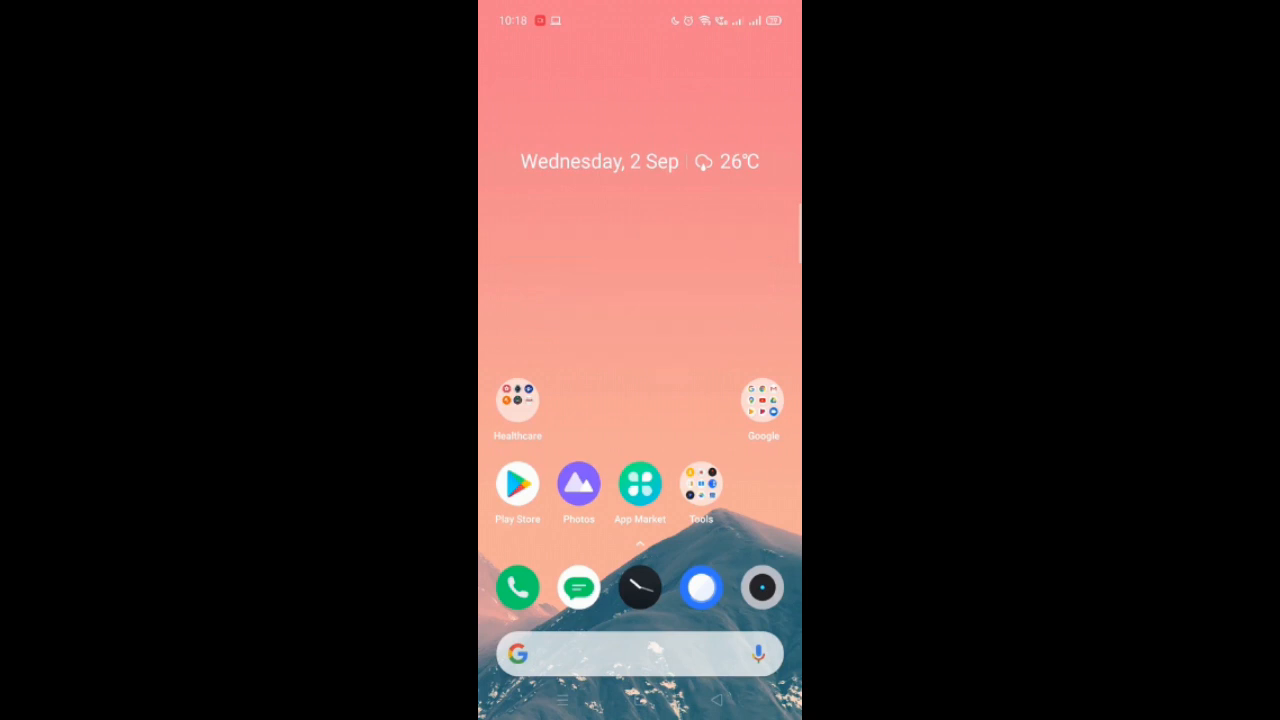
Step: Search the Play Store for 'clear scanner' and install the Clear Scan app
{"action": "left_click", "coordinate": [517, 484]}
{"action": "left_click", "coordinate": [617, 55]}
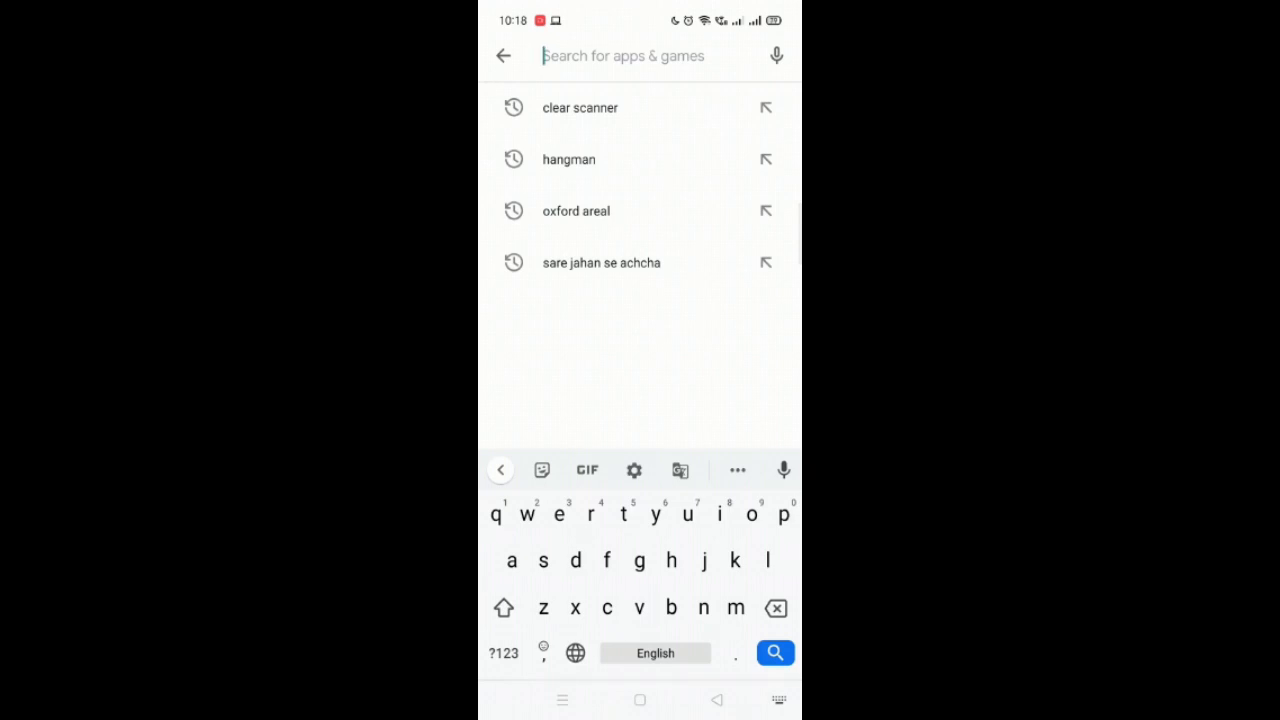
{"action": "left_click", "coordinate": [580, 107]}
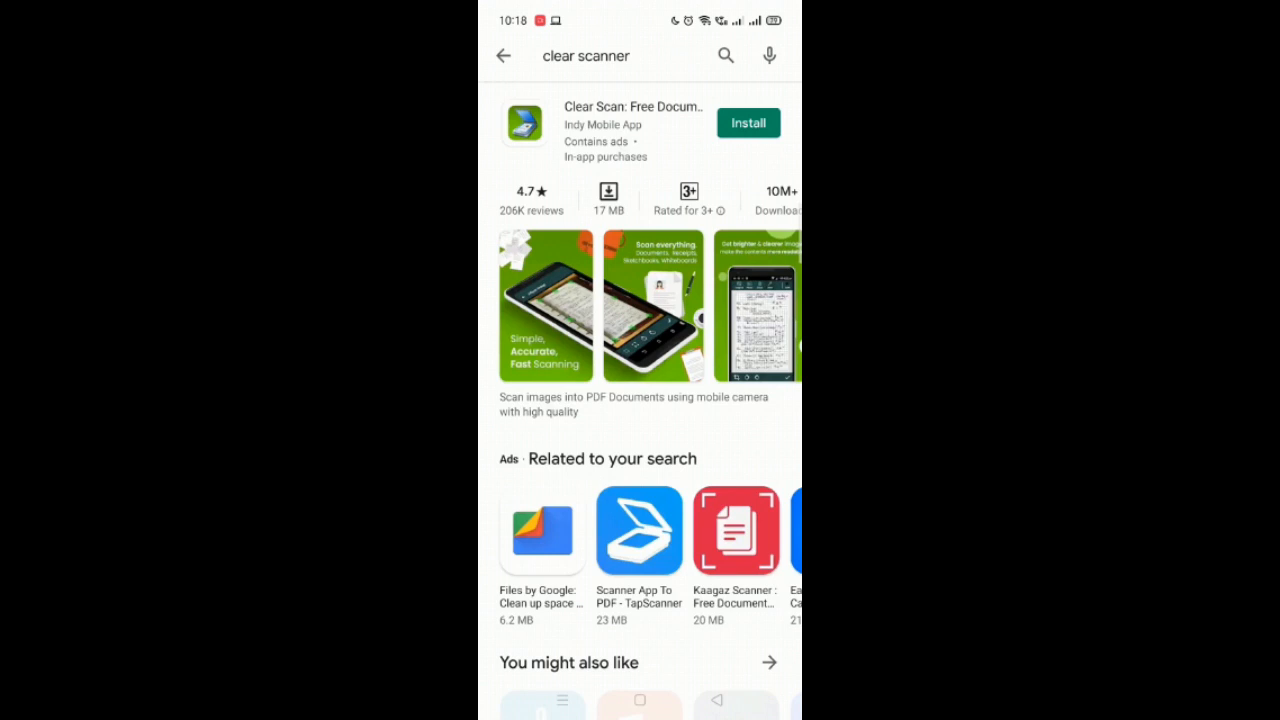
{"action": "left_click", "coordinate": [748, 122]}
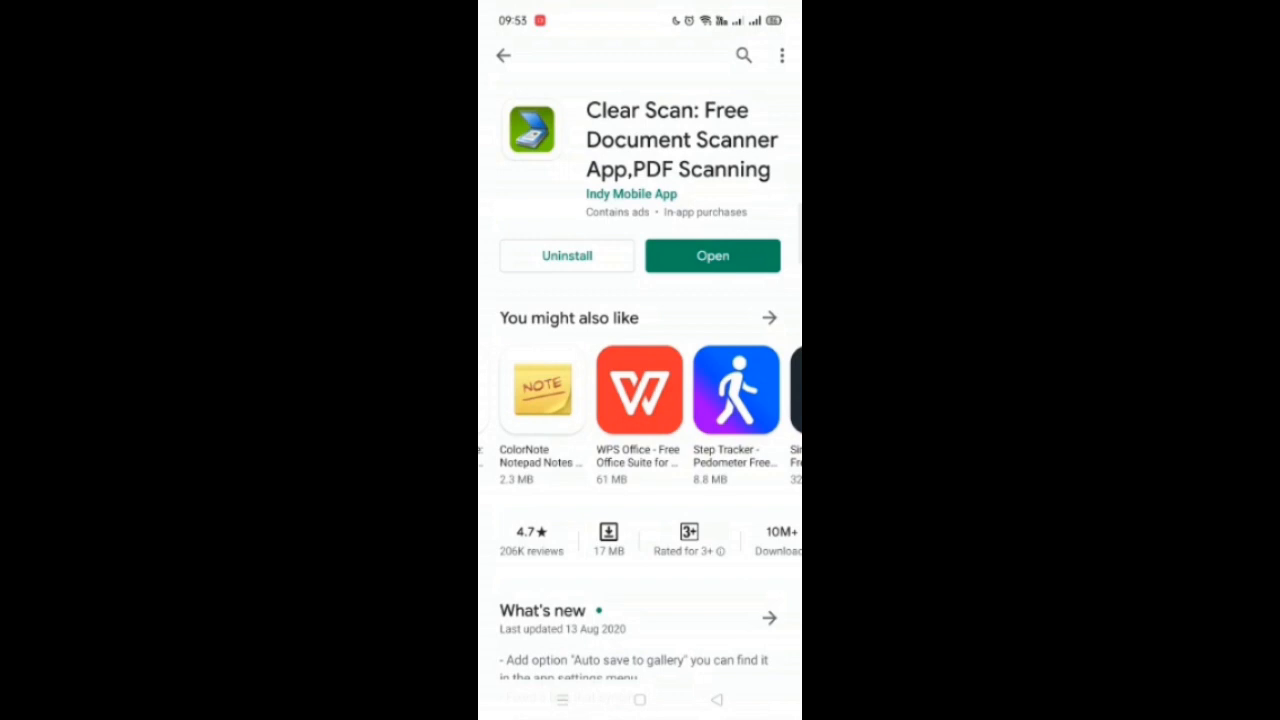
{"action": "left_click_drag", "start_coordinate": [740, 390], "coordinate": [520, 390]}
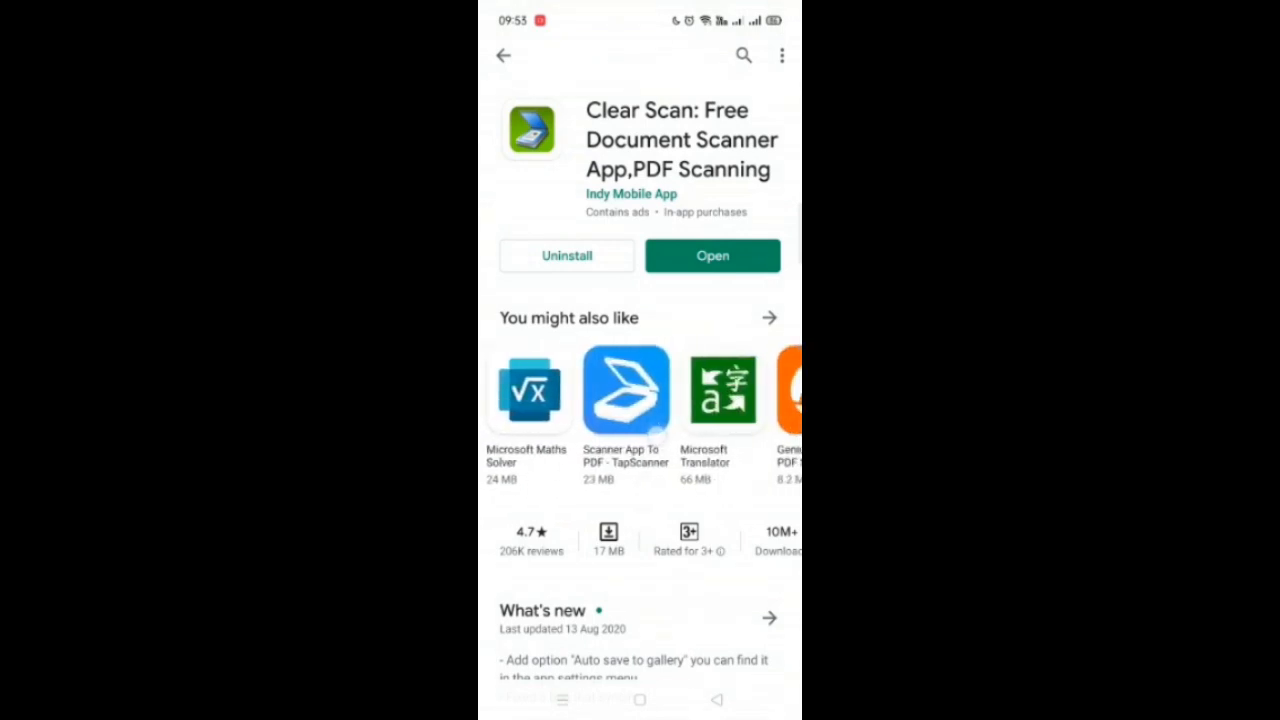
{"action": "left_click_drag", "start_coordinate": [740, 390], "coordinate": [520, 390]}
{"action": "left_click_drag", "start_coordinate": [740, 390], "coordinate": [520, 390]}
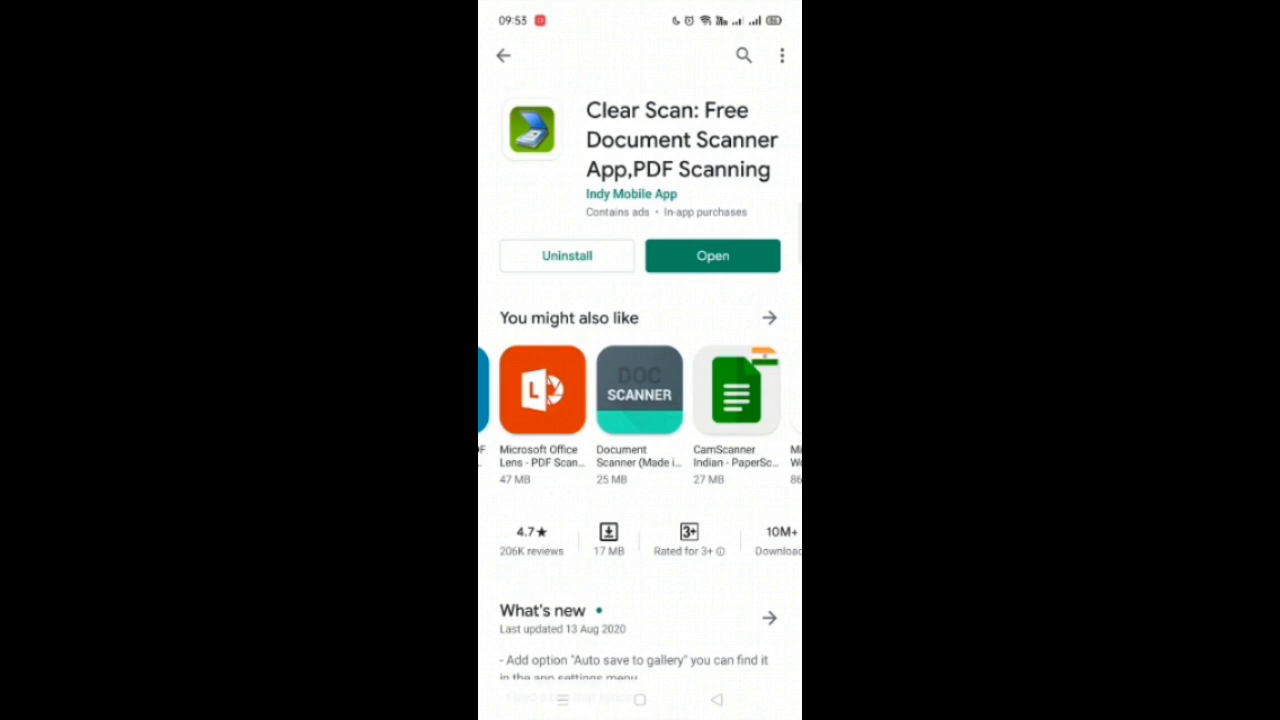
Step: Launch Clear Scan and crop the scanned page to the Identity 9 working, trimming top, bottom and right edges
{"action": "left_click", "coordinate": [712, 255]}
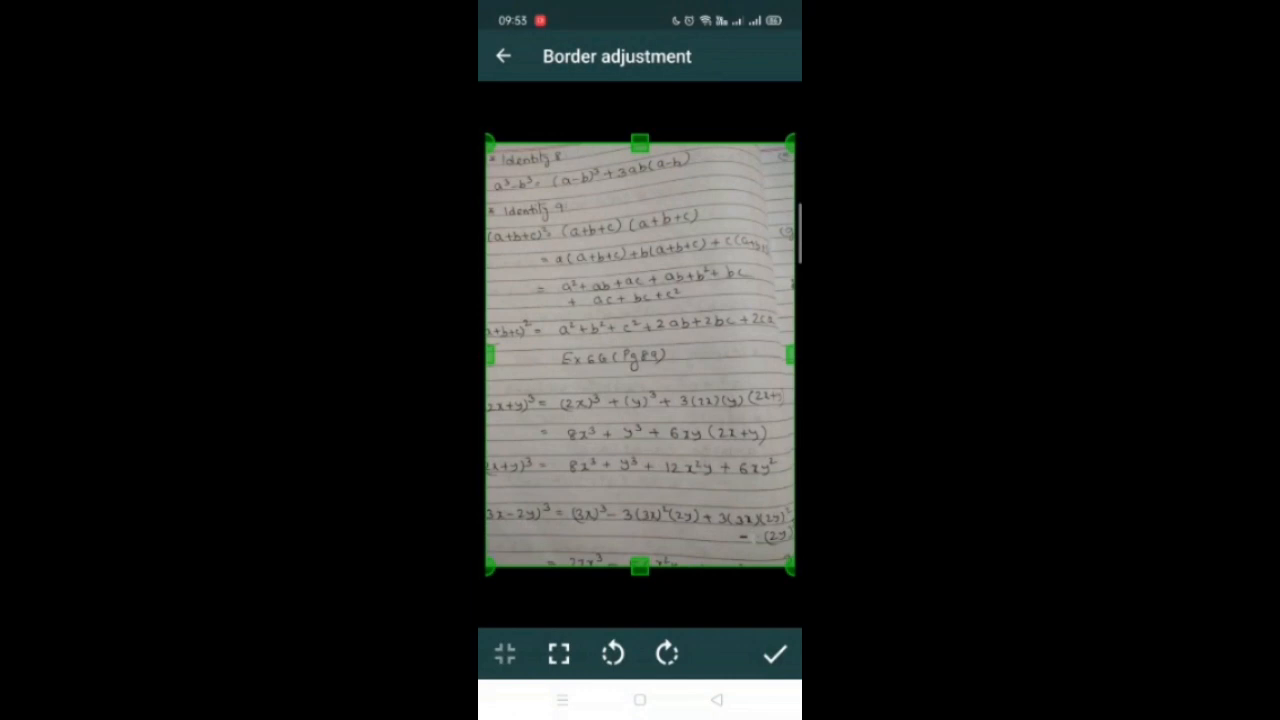
{"action": "left_click_drag", "start_coordinate": [640, 142], "coordinate": [640, 192]}
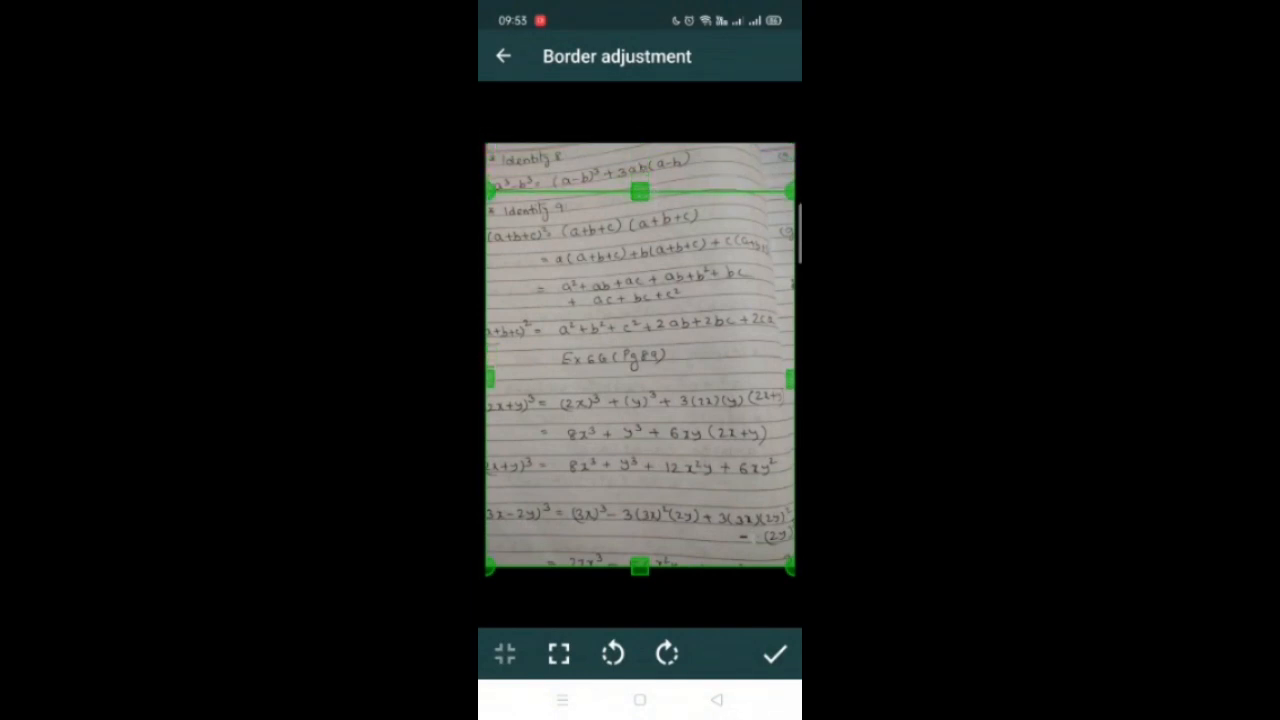
{"action": "left_click_drag", "start_coordinate": [640, 568], "coordinate": [655, 386]}
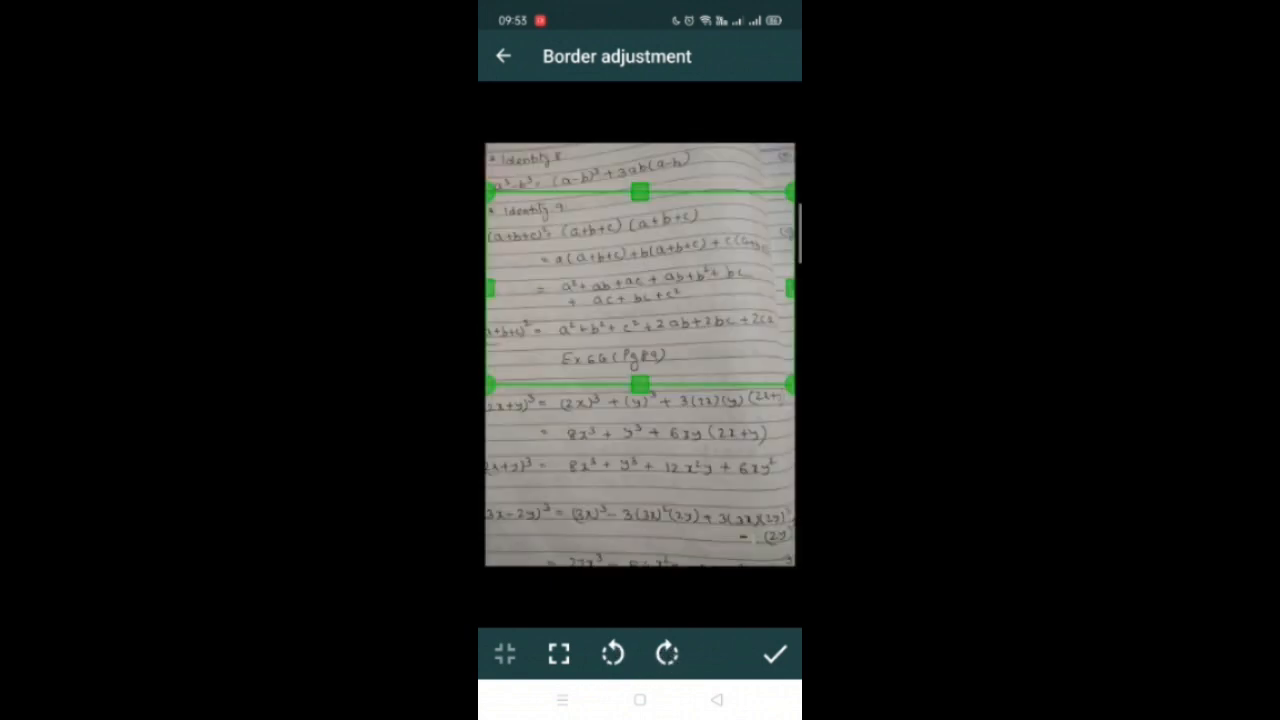
{"action": "left_click_drag", "start_coordinate": [790, 288], "coordinate": [778, 288]}
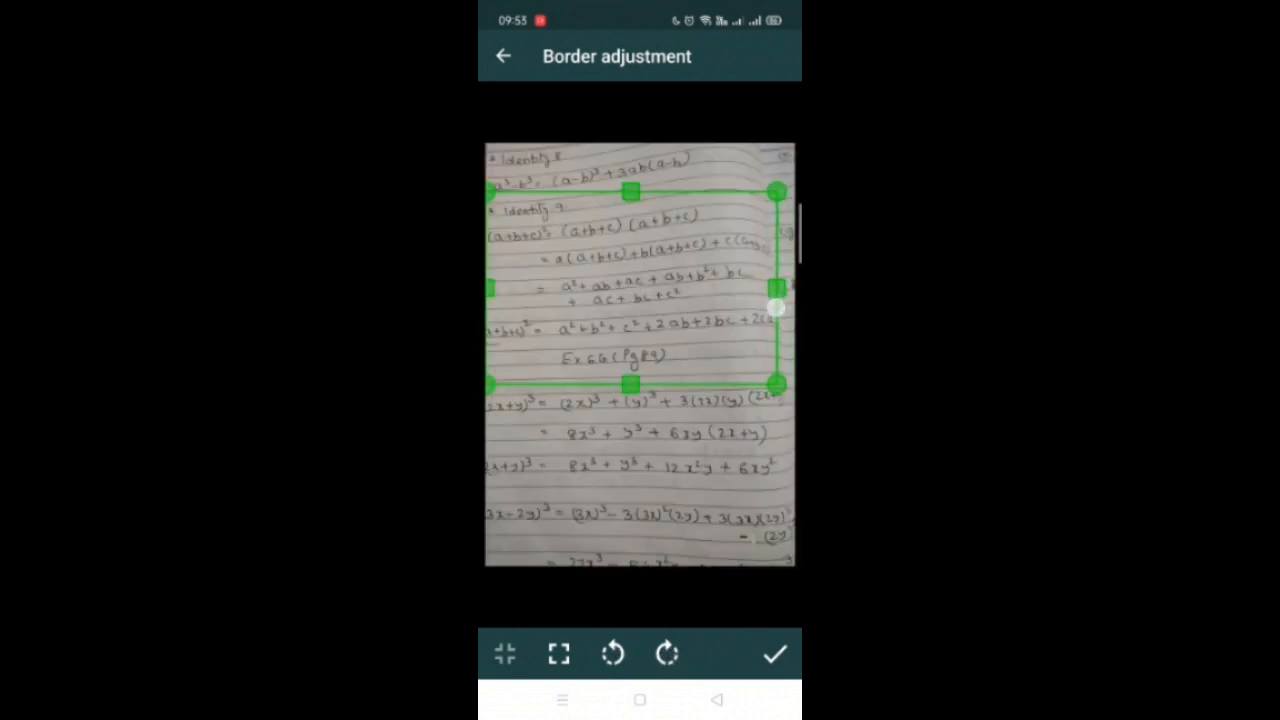
{"action": "left_click", "coordinate": [775, 654]}
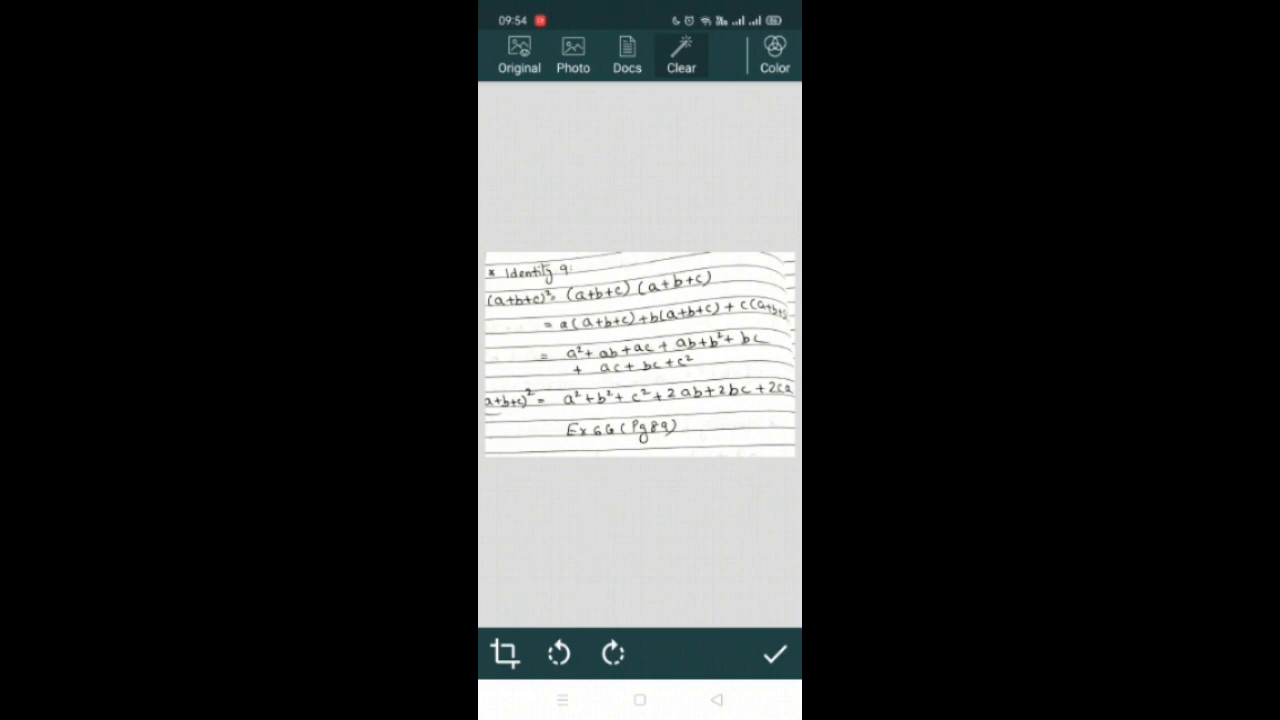
Step: Save the cleaned page into a document and rename it from 'Document' to 'Maths'
{"action": "left_click", "coordinate": [775, 653]}
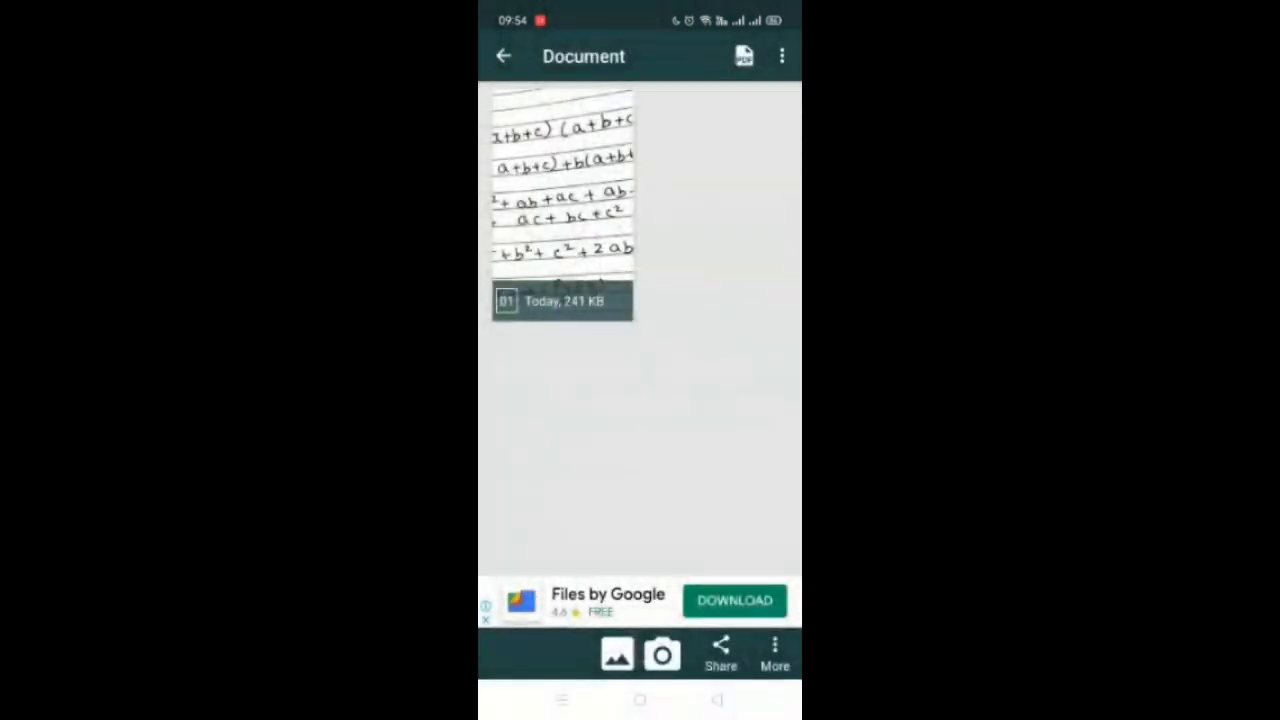
{"action": "left_click", "coordinate": [636, 53]}
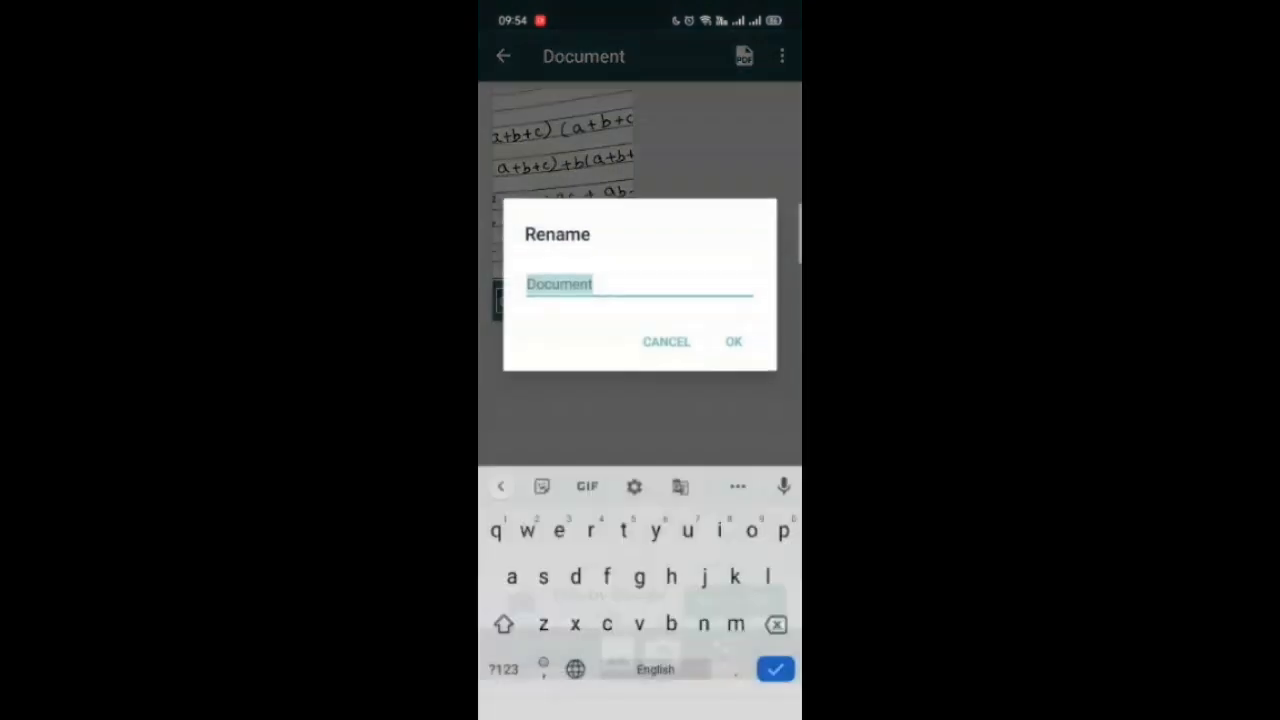
{"action": "key", "text": "BackSpace"}
{"action": "left_click", "coordinate": [503, 607]}
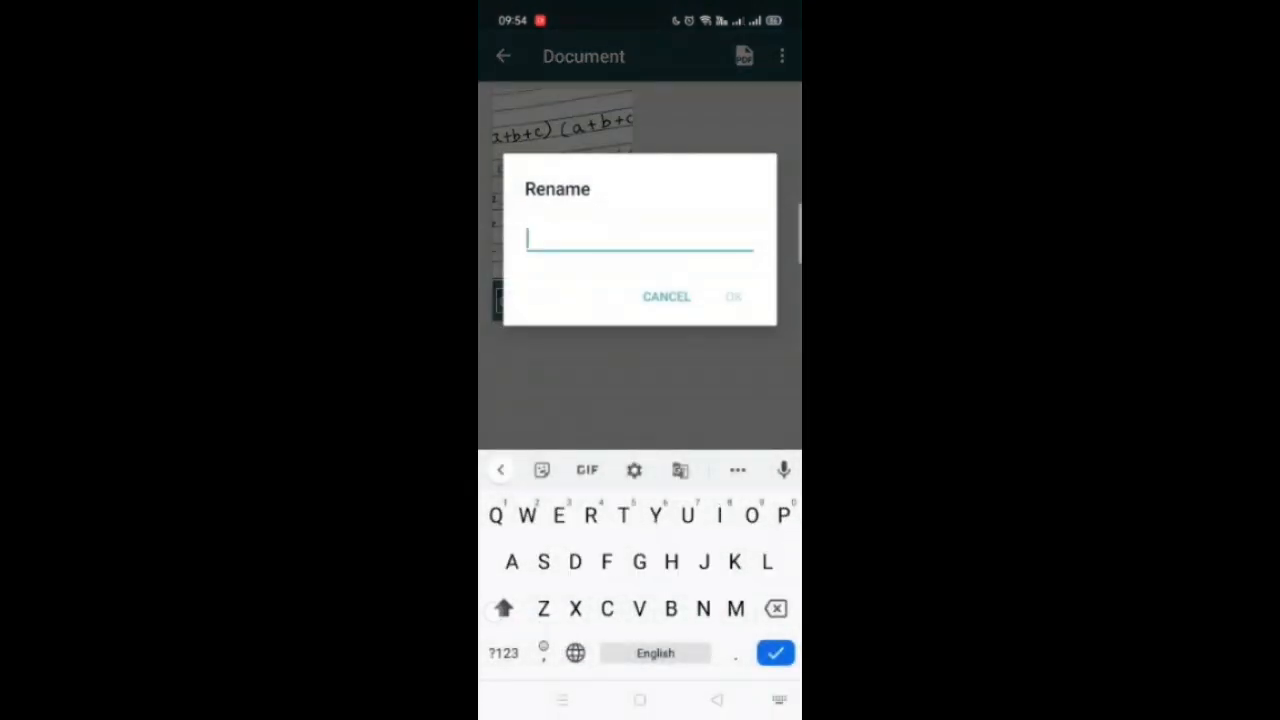
{"action": "type", "text": "Maths"}
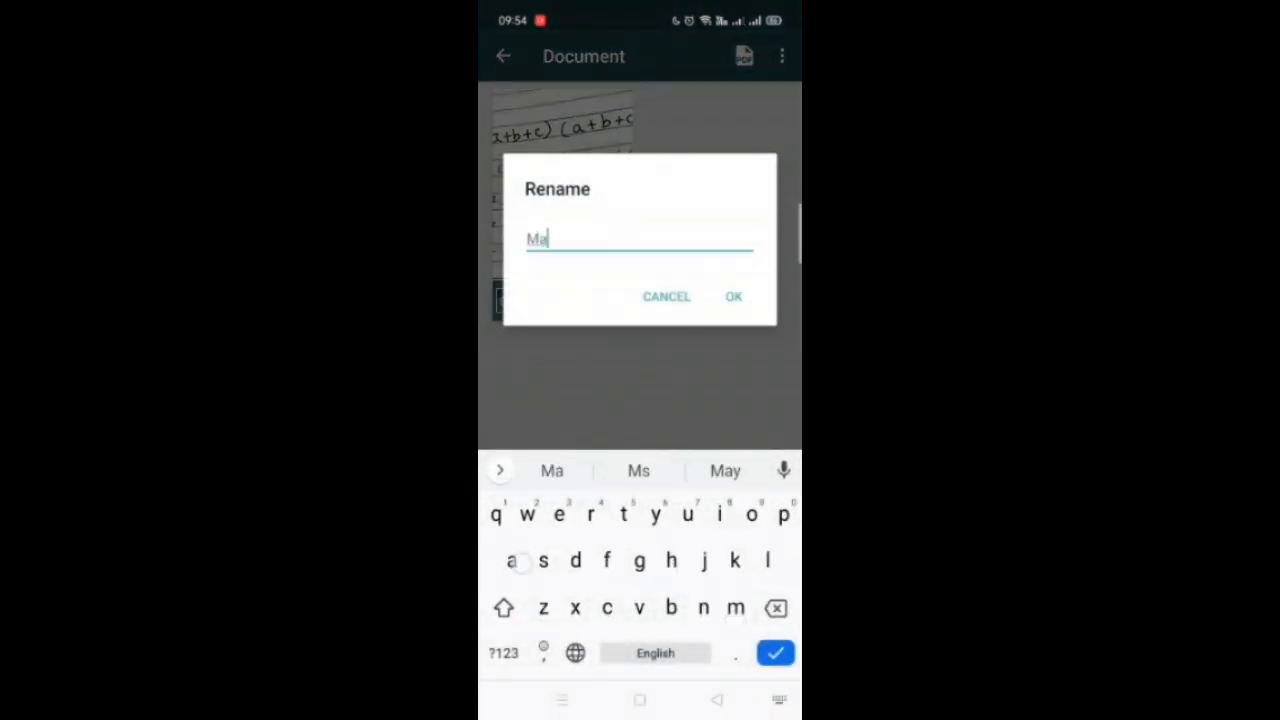
{"action": "left_click", "coordinate": [733, 296]}
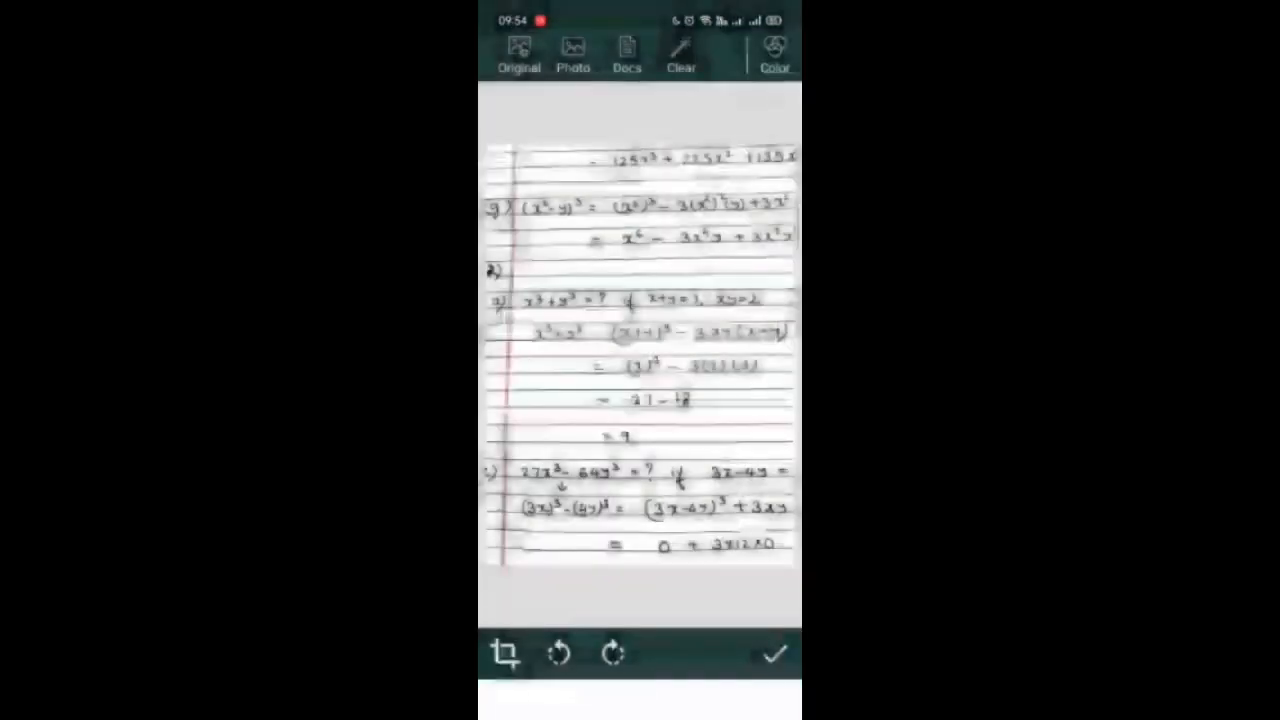
{"action": "left_click", "coordinate": [775, 655]}
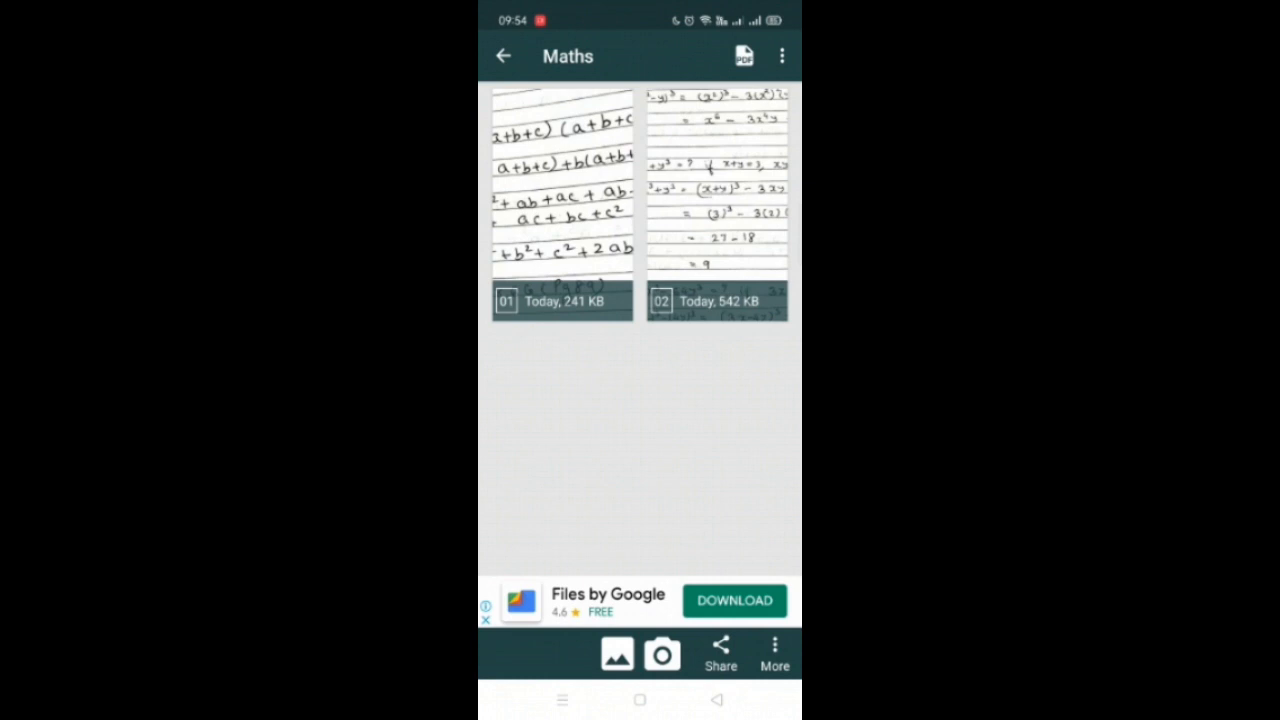
Step: Share the Maths document as a .pdf named Maths and save it to Google Drive
{"action": "left_click", "coordinate": [721, 653]}
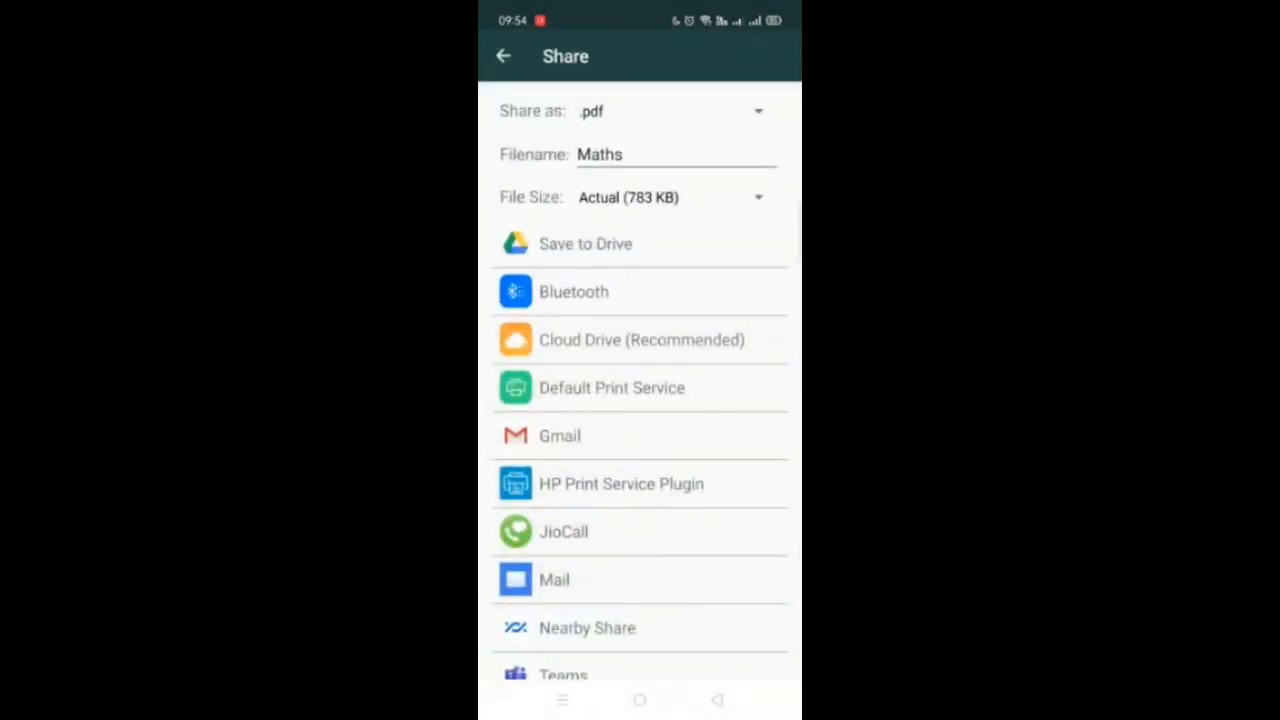
{"action": "left_click_drag", "start_coordinate": [656, 551], "coordinate": [692, 420]}
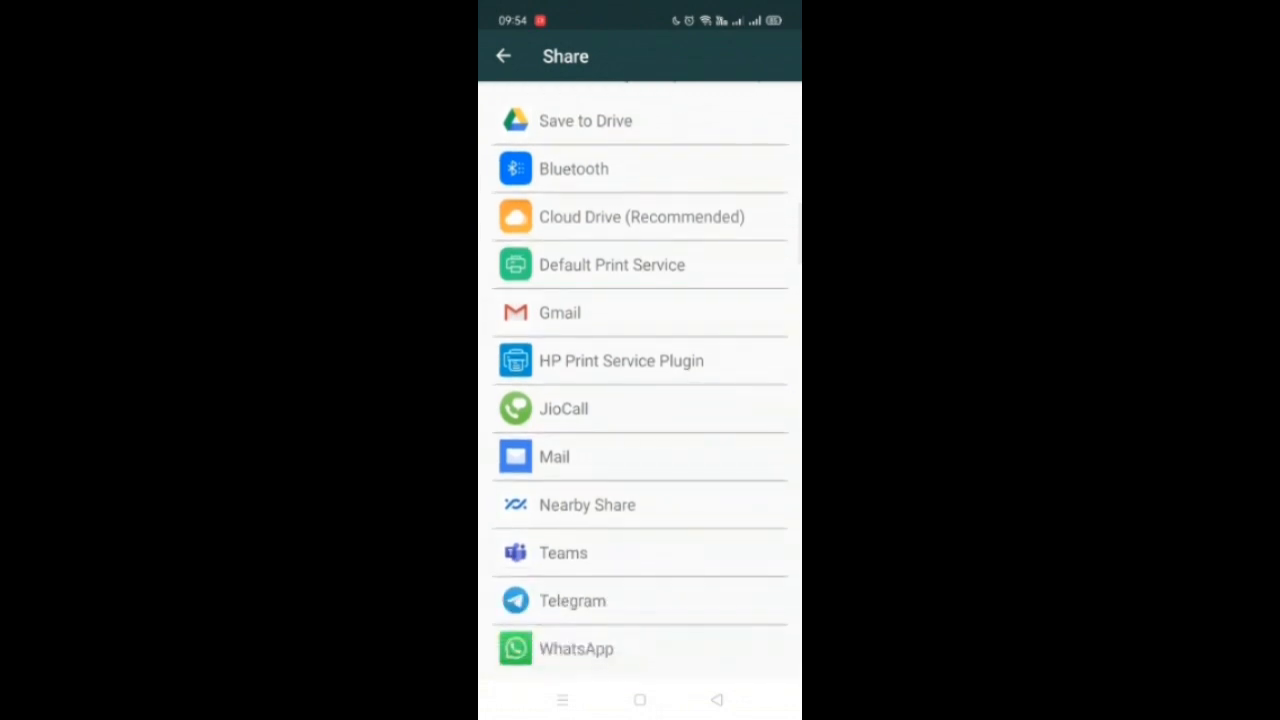
{"action": "left_click_drag", "start_coordinate": [685, 545], "coordinate": [668, 630]}
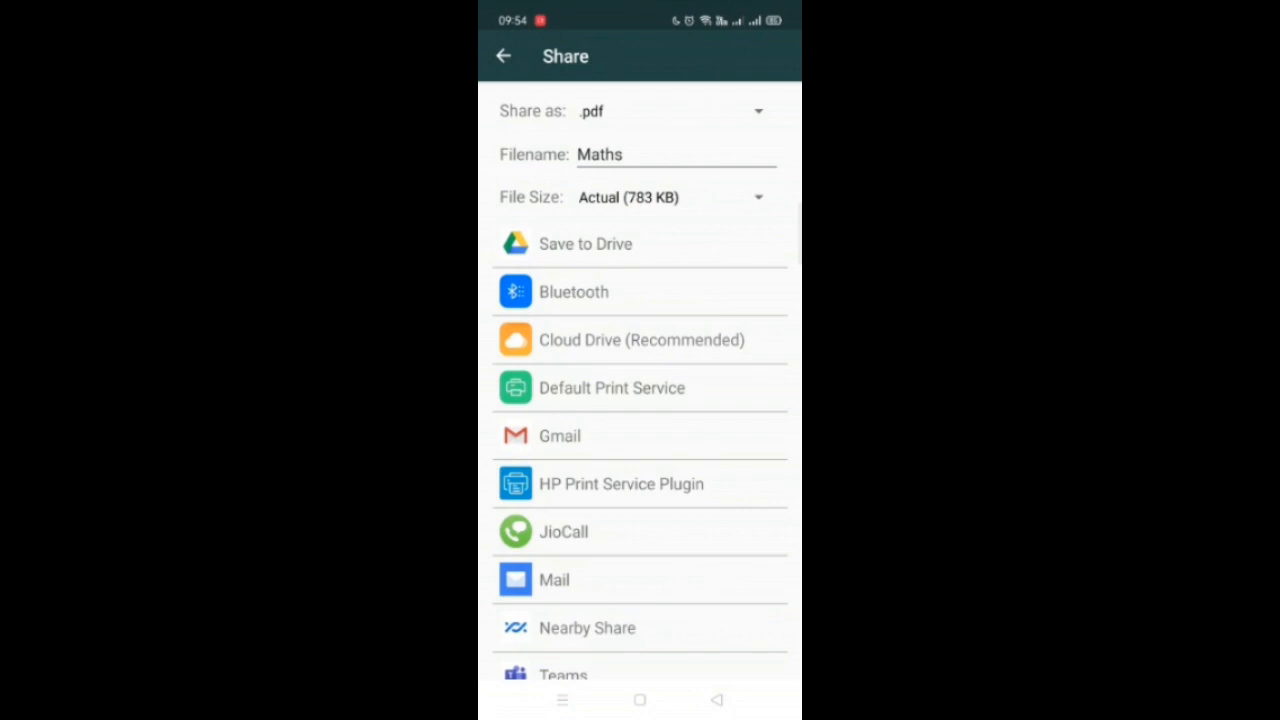
{"action": "left_click", "coordinate": [609, 243]}
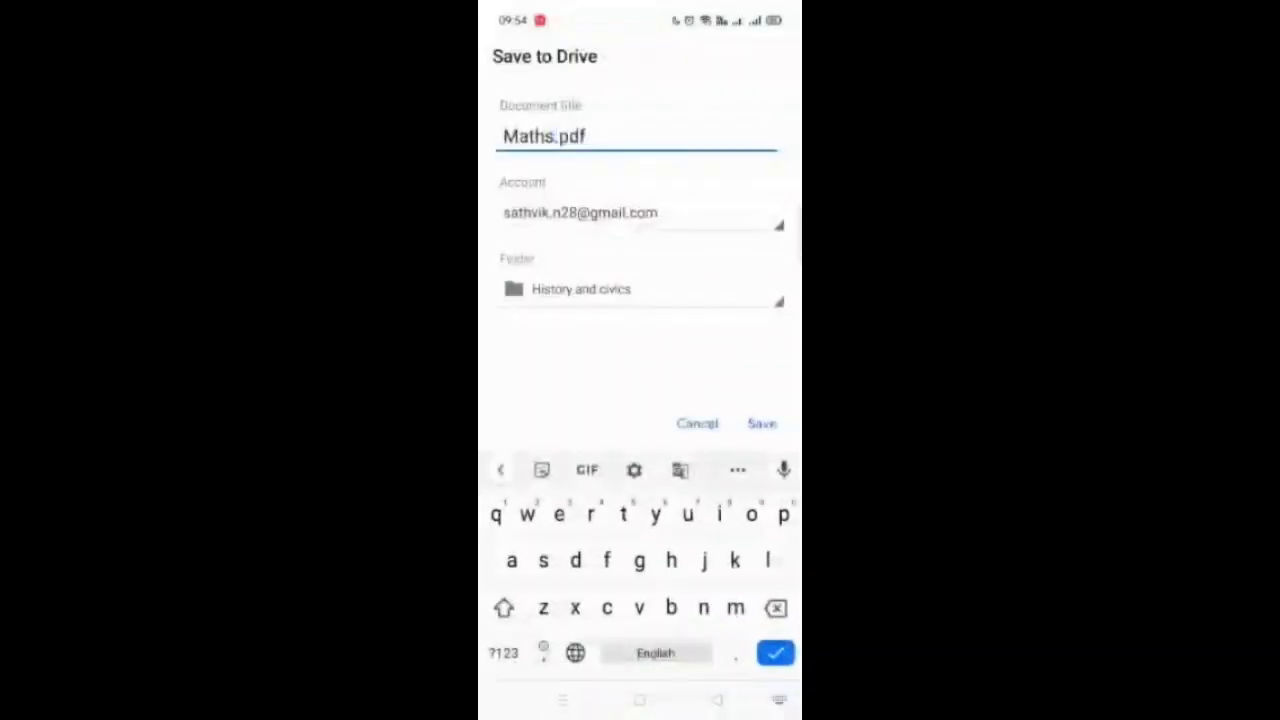
{"action": "left_click", "coordinate": [761, 423]}
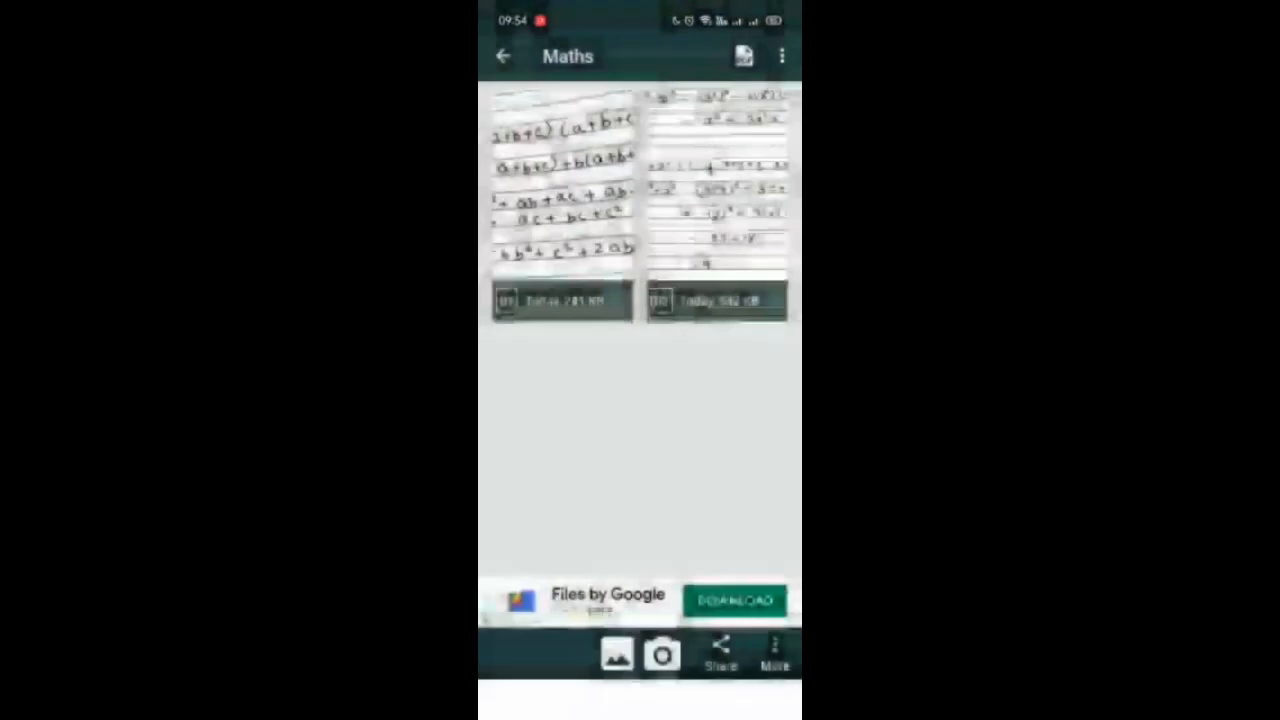